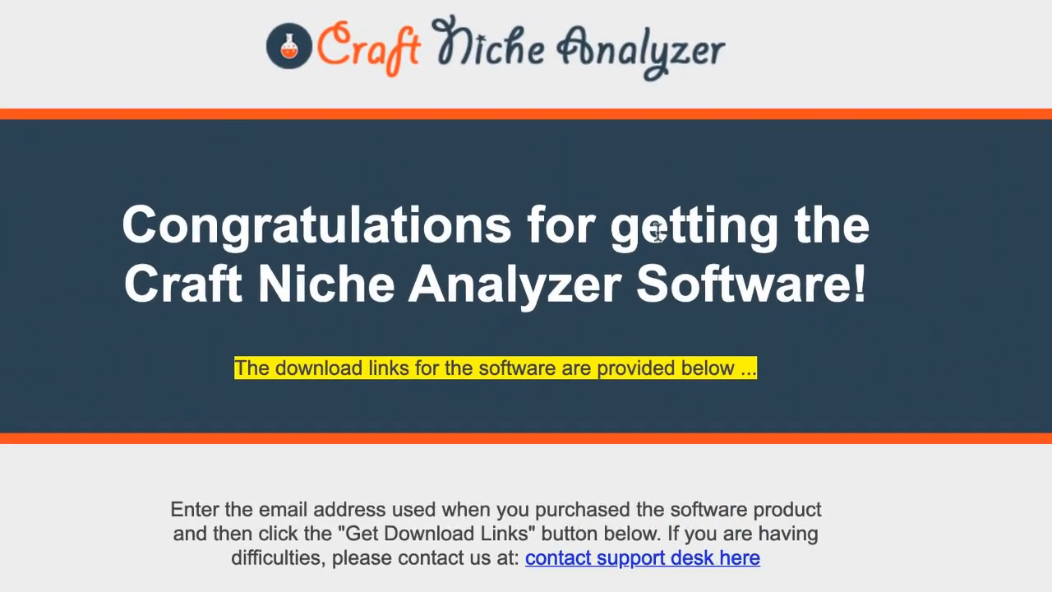
- Find the Mac version of Craft Niche Analyzer on the download page and download it
scroll(658, 230, "down", 1)
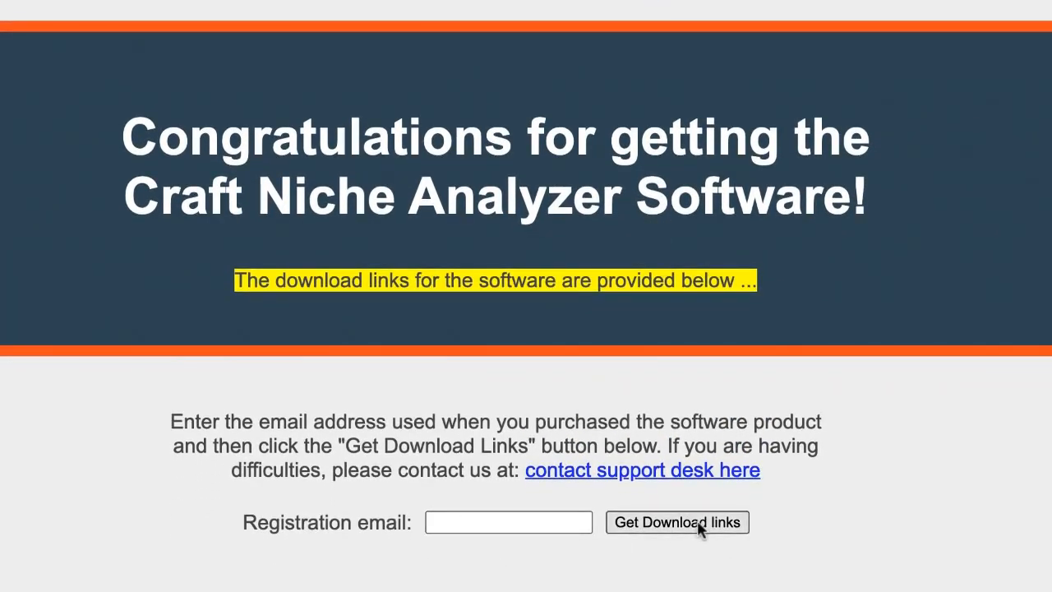
scroll(892, 351, "down", 12)
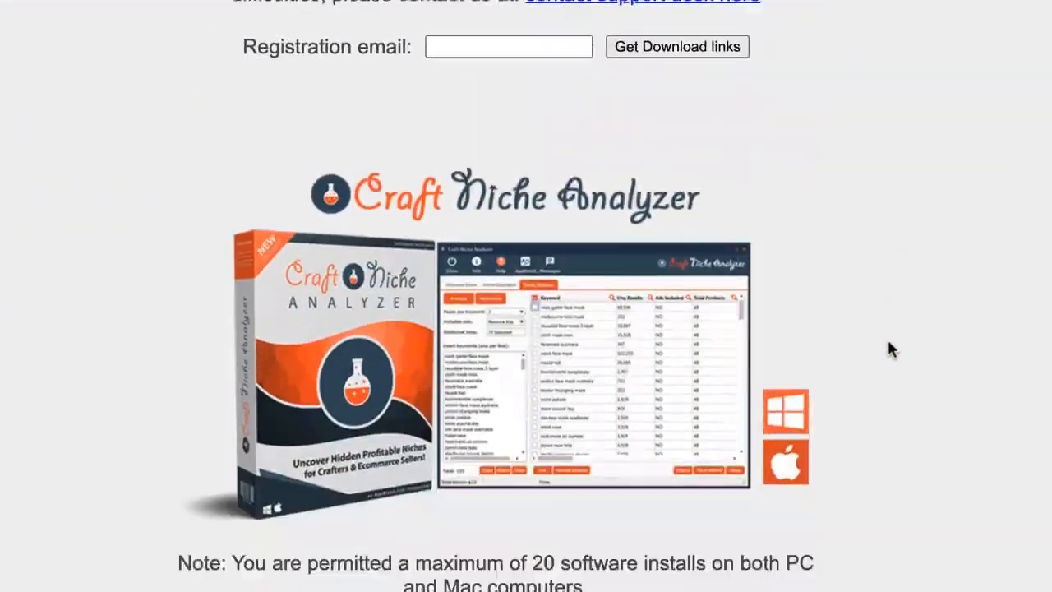
scroll(889, 342, "down", 1)
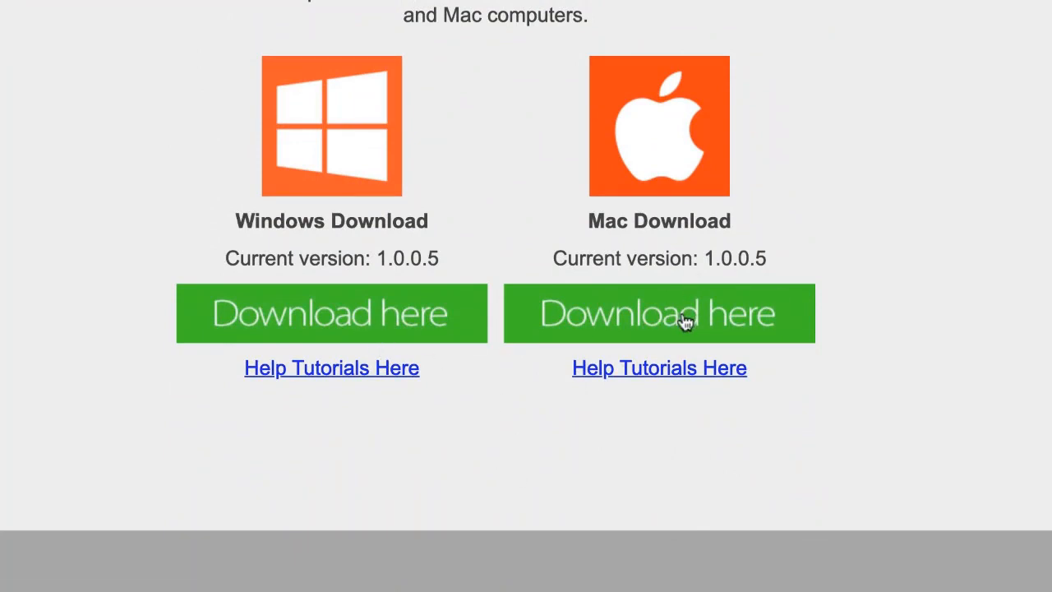
scroll(686, 322, "up", 1)
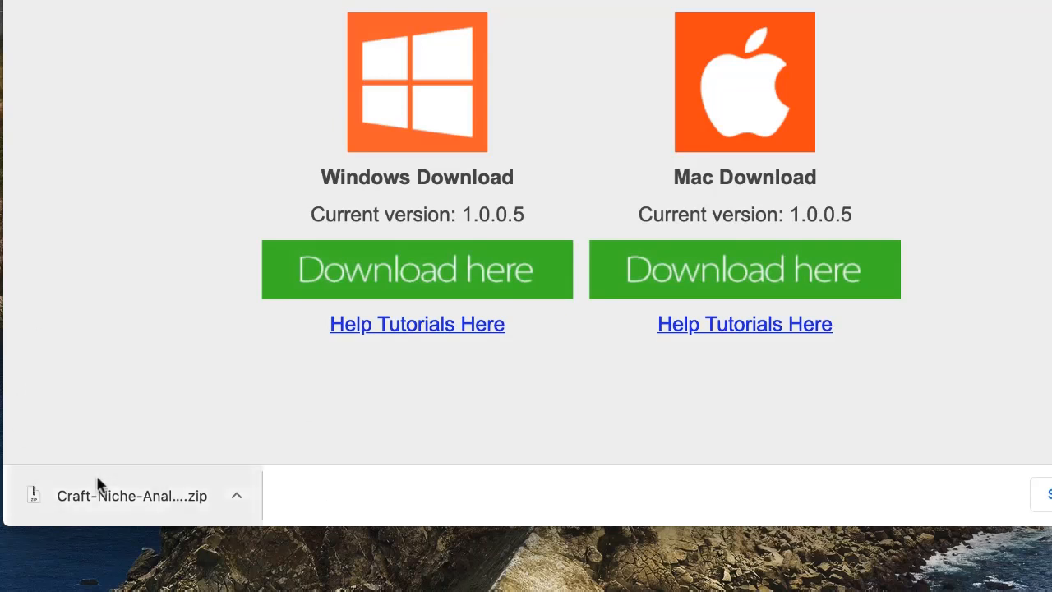
- Reveal the downloaded Craft Niche Analyzer zip file in Finder
left_click(236, 497)
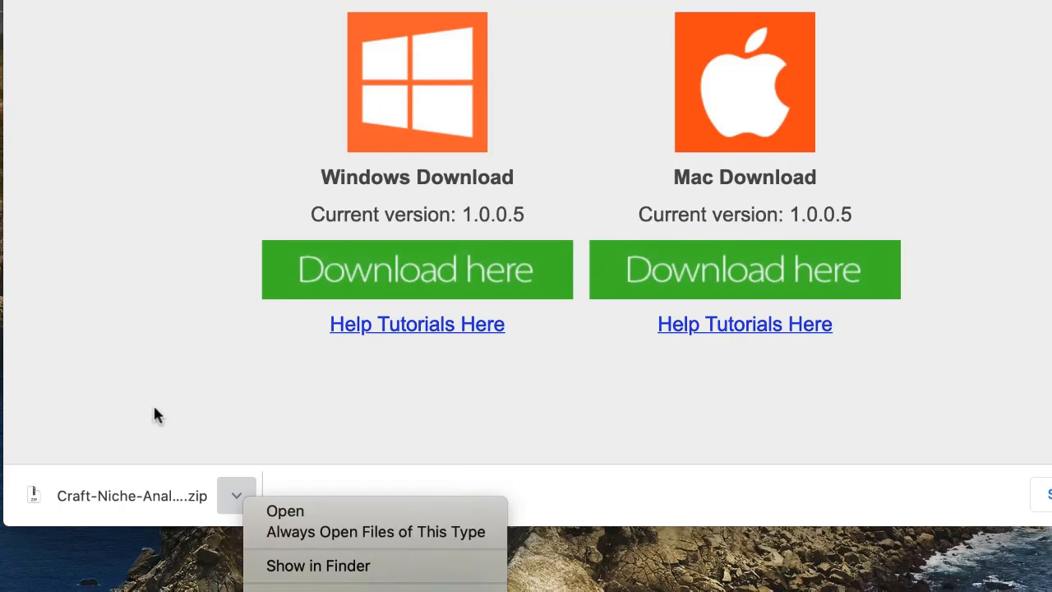
left_click(375, 477)
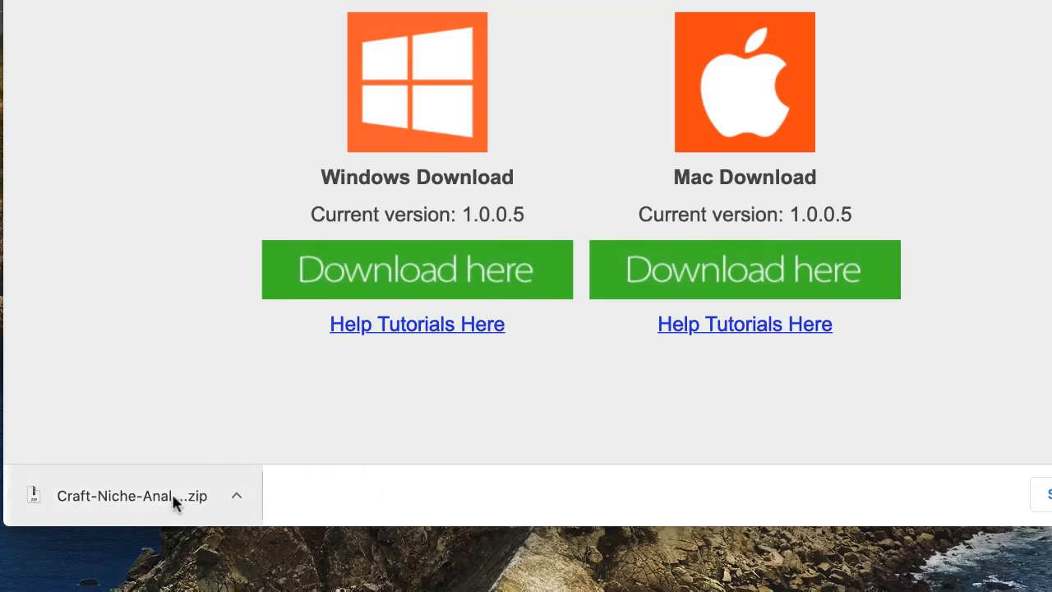
left_click(232, 498)
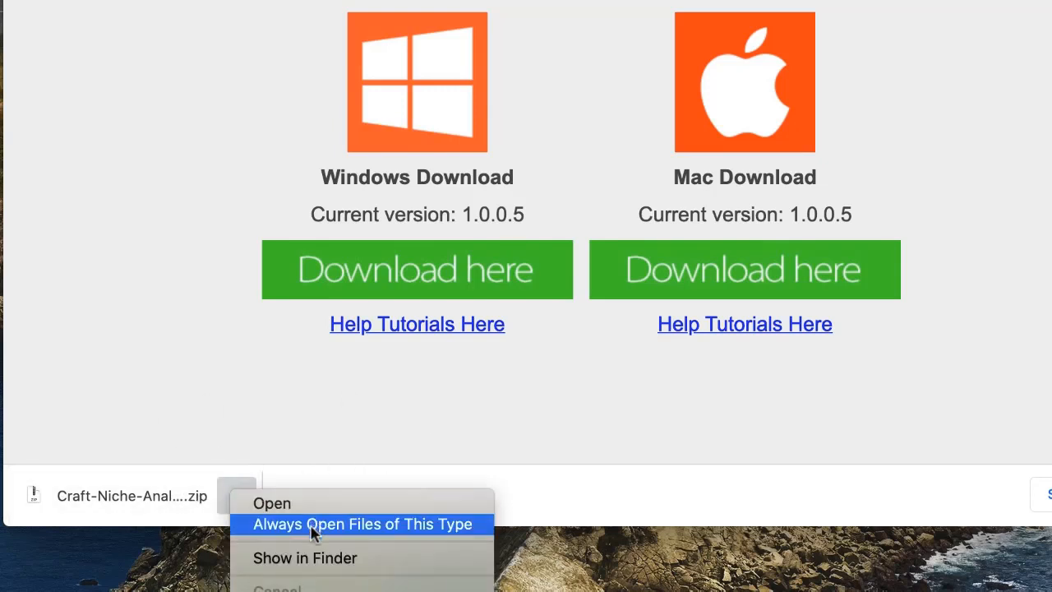
left_click(300, 559)
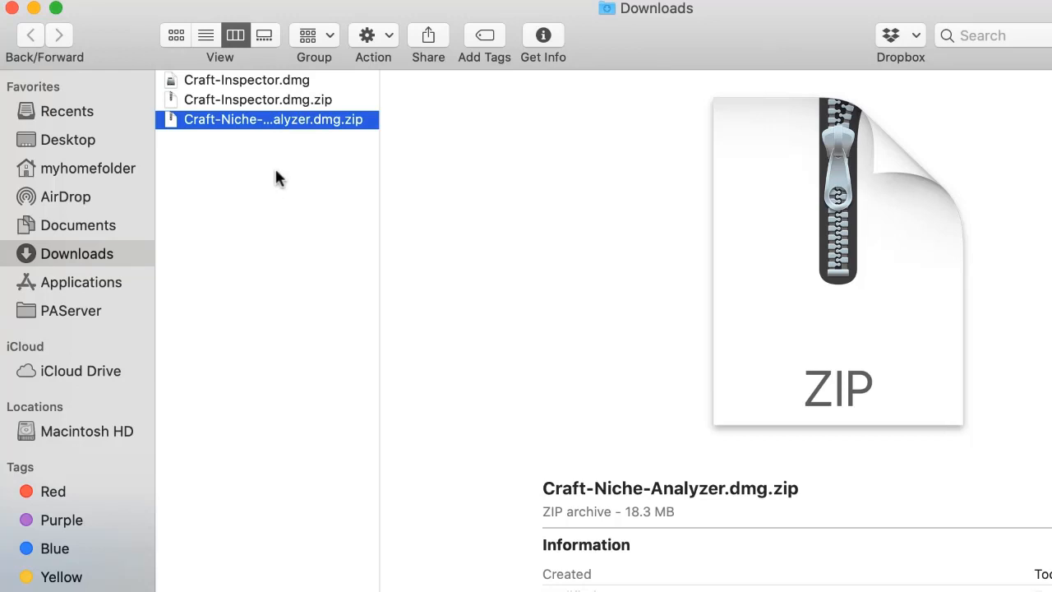
- Extract Craft-Niche-Analyzer.dmg.zip, open the extracted disk image and select its mounted volume on the desktop
double_click(244, 129)
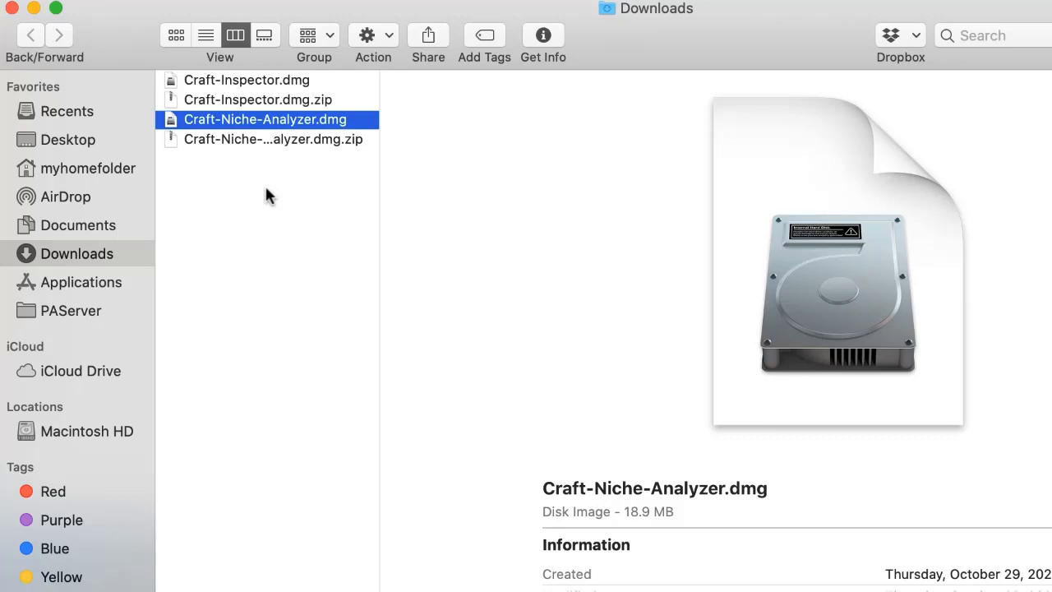
double_click(199, 122)
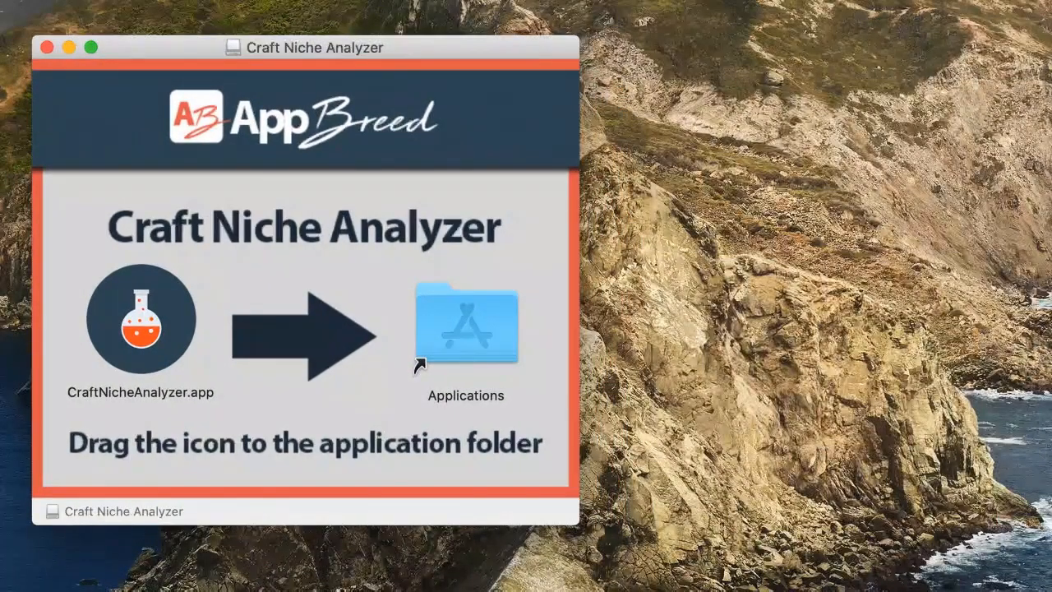
left_click(853, 217)
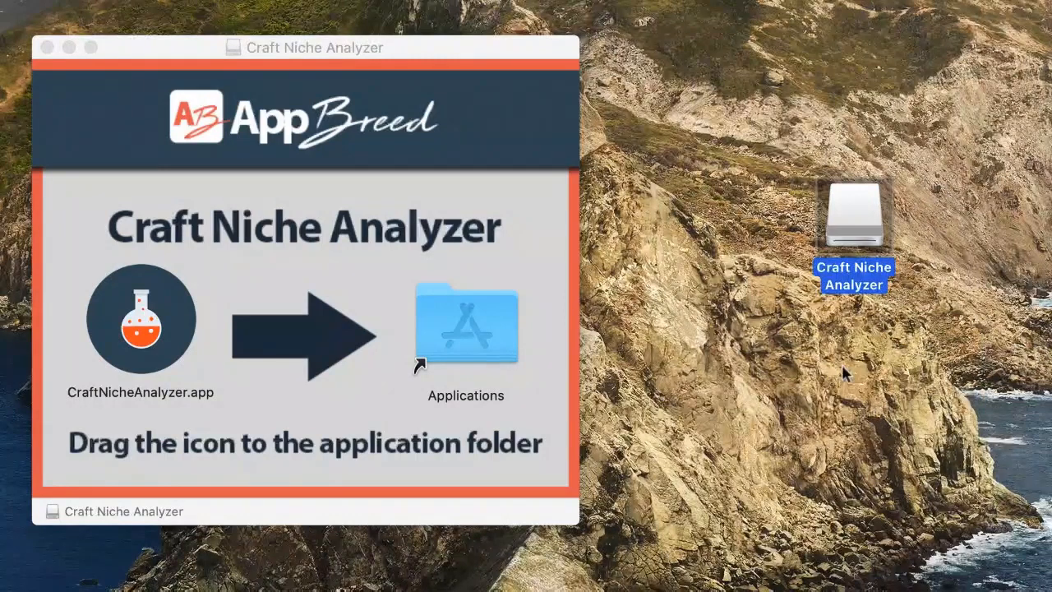
- Copy CraftNicheAnalyzer.app from the disk image window into the Applications folder
left_click_drag(439, 53, 486, 55)
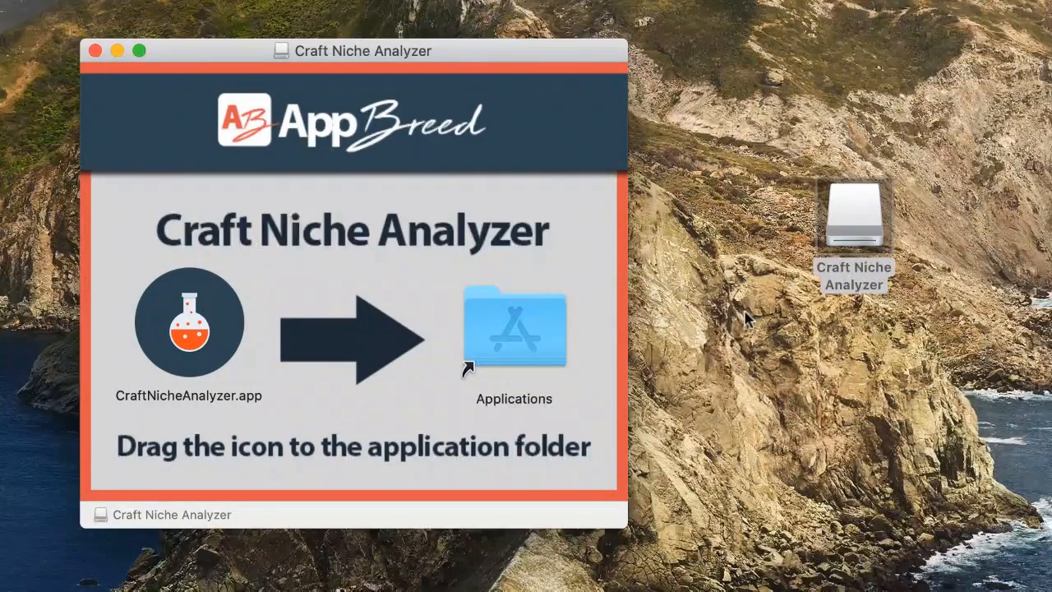
left_click(189, 321)
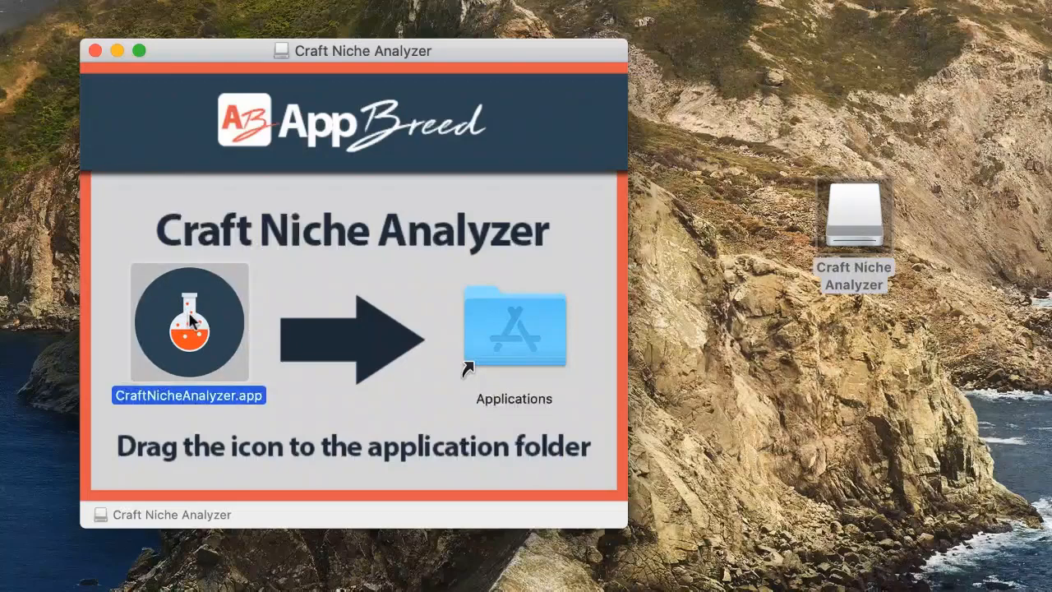
left_click_drag(189, 321, 505, 318)
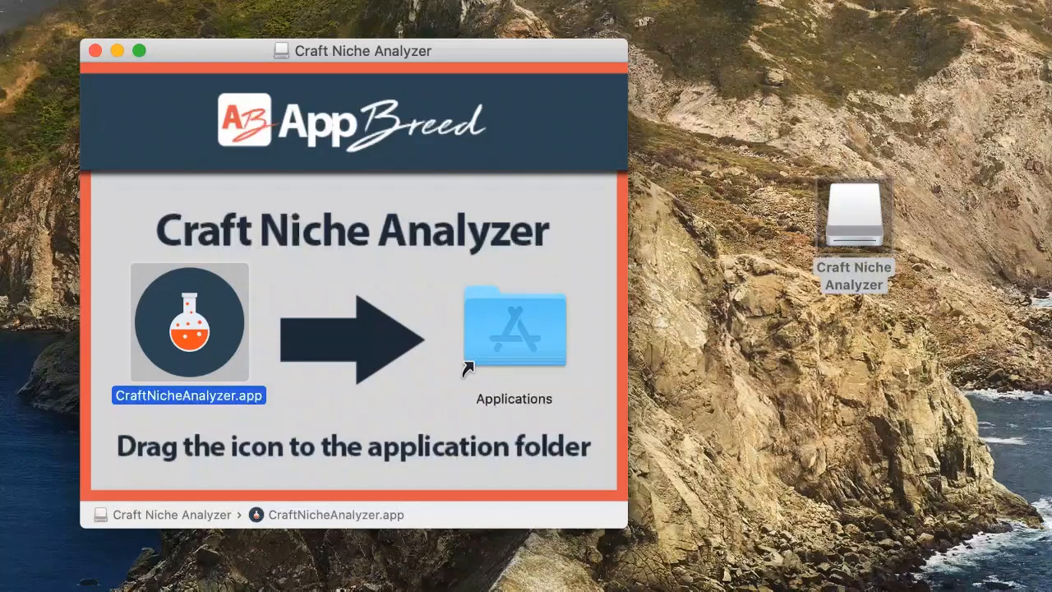
- Try to copy CraftNicheAnalyzer.app into Applications through a separate Finder window, stop the replacement and close that window
key("super+n")
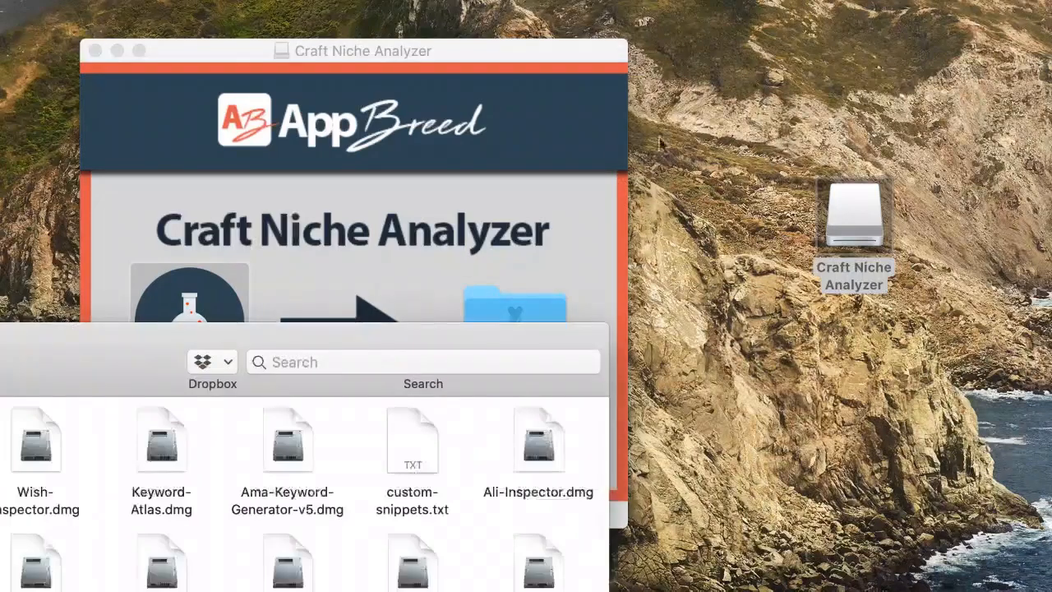
left_click_drag(0, 353, 971, 78)
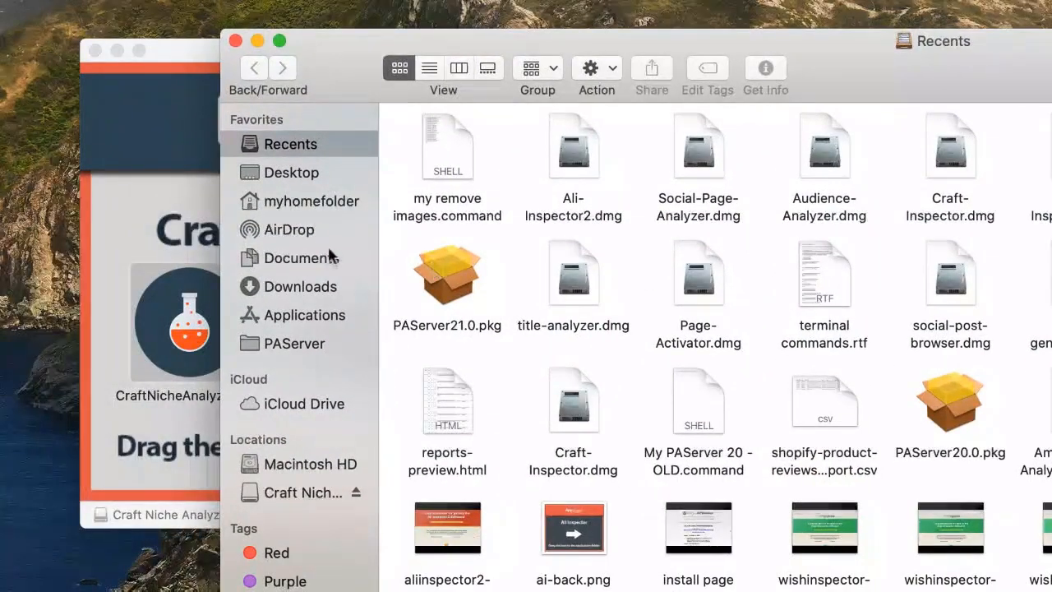
left_click(299, 316)
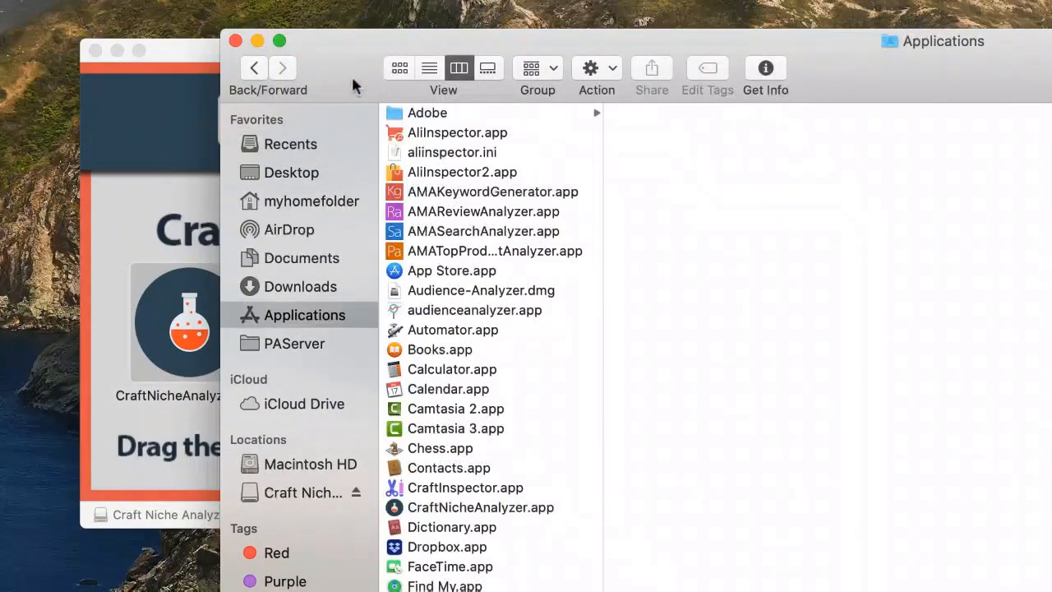
left_click_drag(353, 88, 563, 102)
left_click_drag(165, 335, 668, 301)
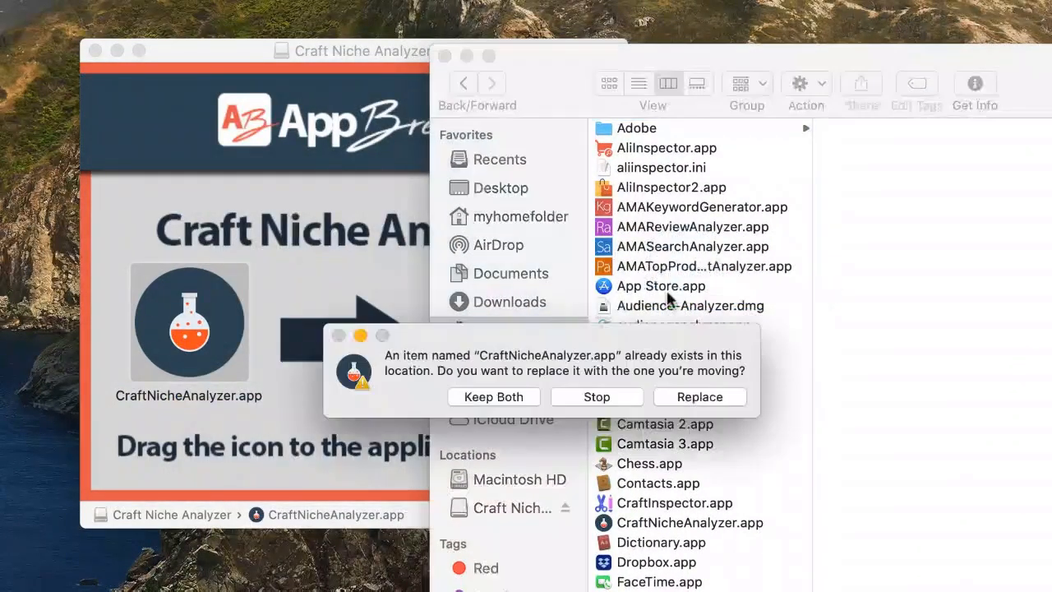
left_click(636, 400)
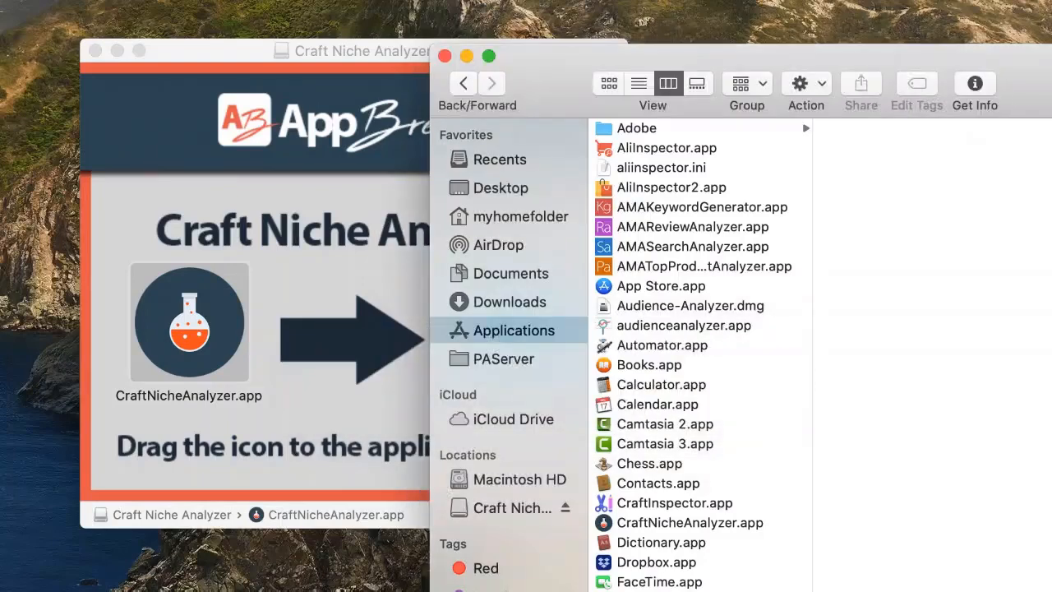
left_click_drag(450, 69, 217, 90)
left_click(215, 78)
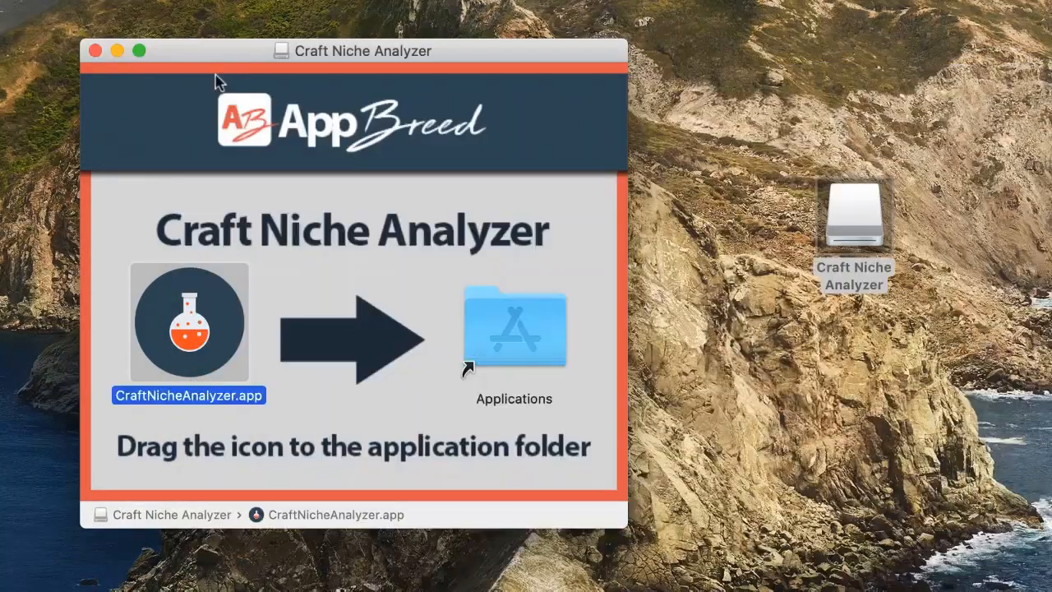
- Eject the mounted Craft Niche Analyzer disk image from the desktop
left_click_drag(218, 59, 175, 47)
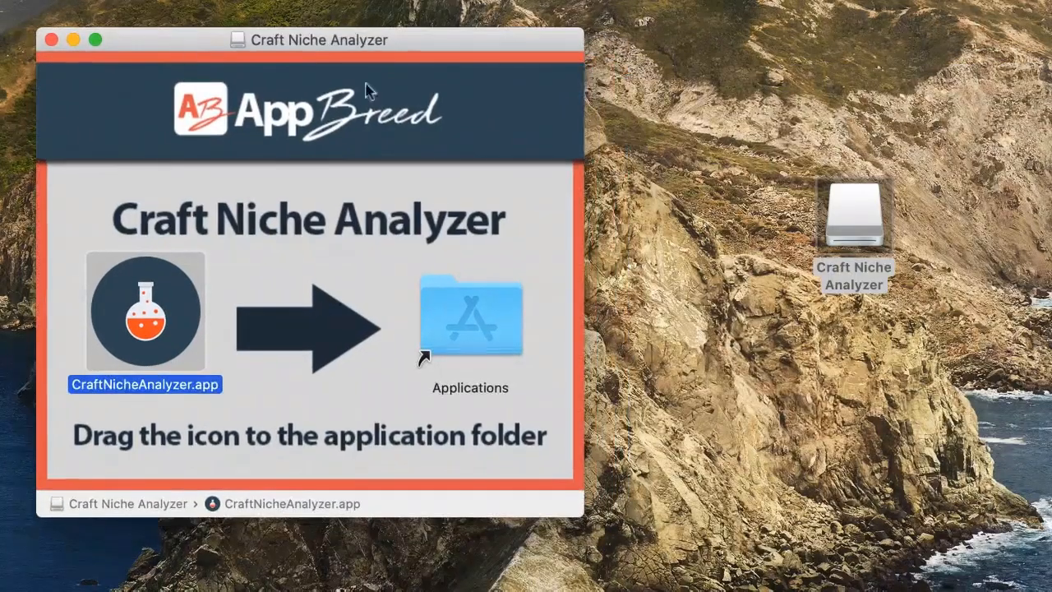
right_click(847, 222)
left_click(860, 260)
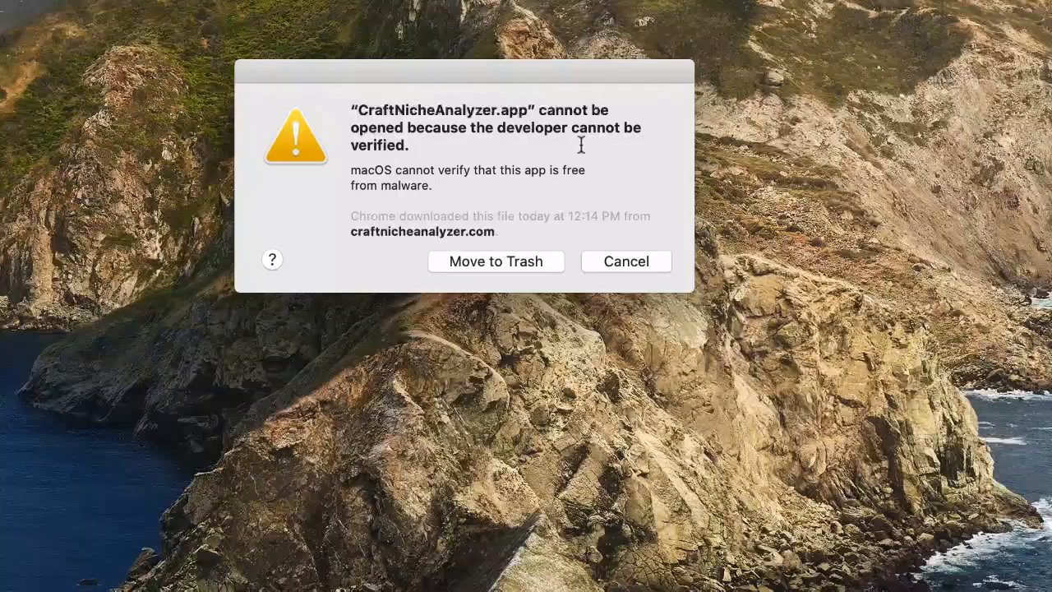
- Dismiss the unverified developer warning for CraftNicheAnalyzer.app and open the Security & Privacy settings in System Preferences
left_click(623, 268)
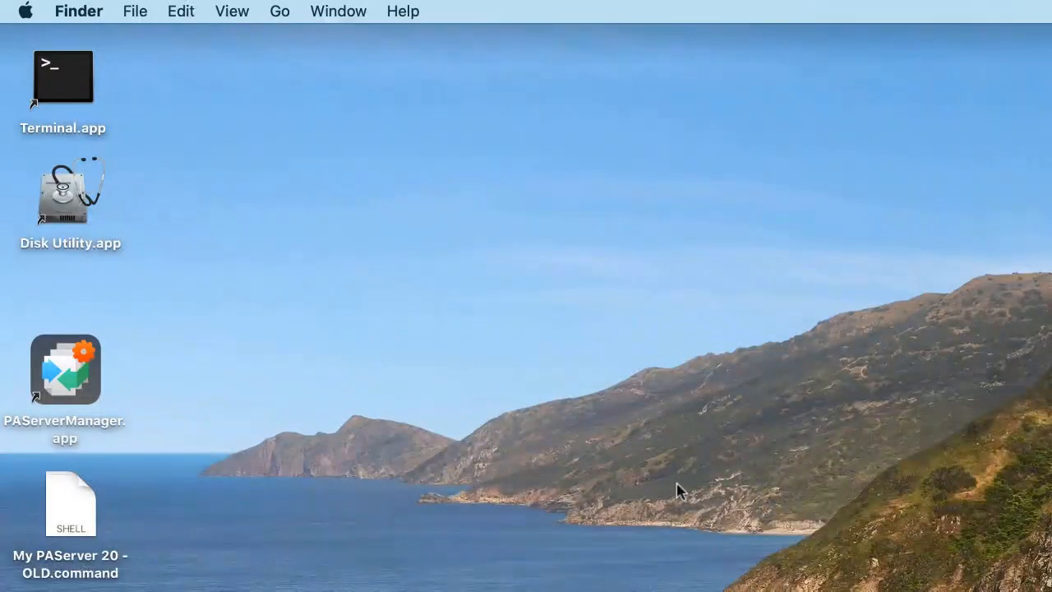
left_click(26, 11)
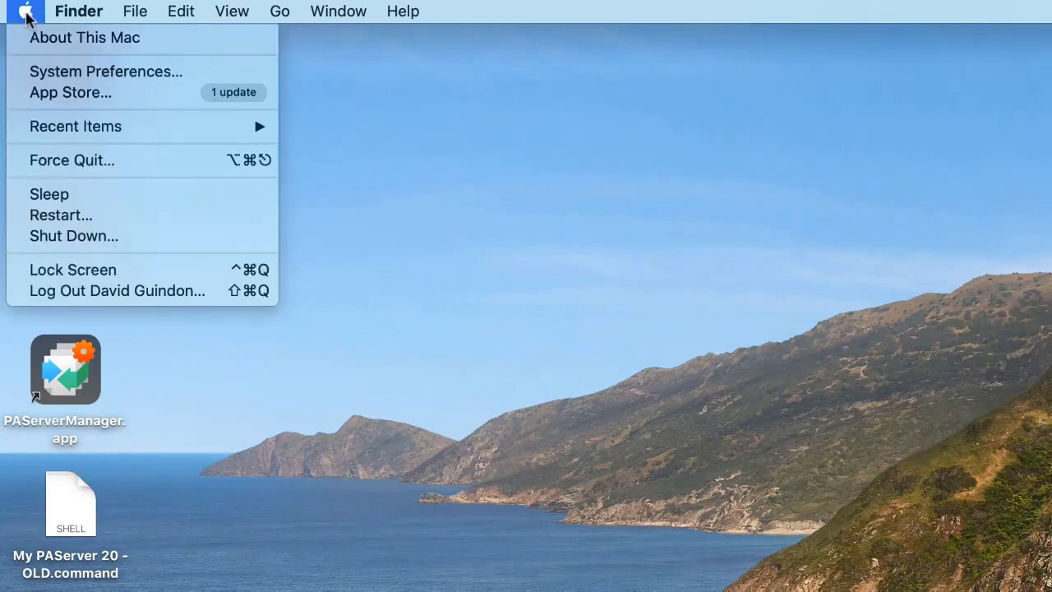
left_click(56, 73)
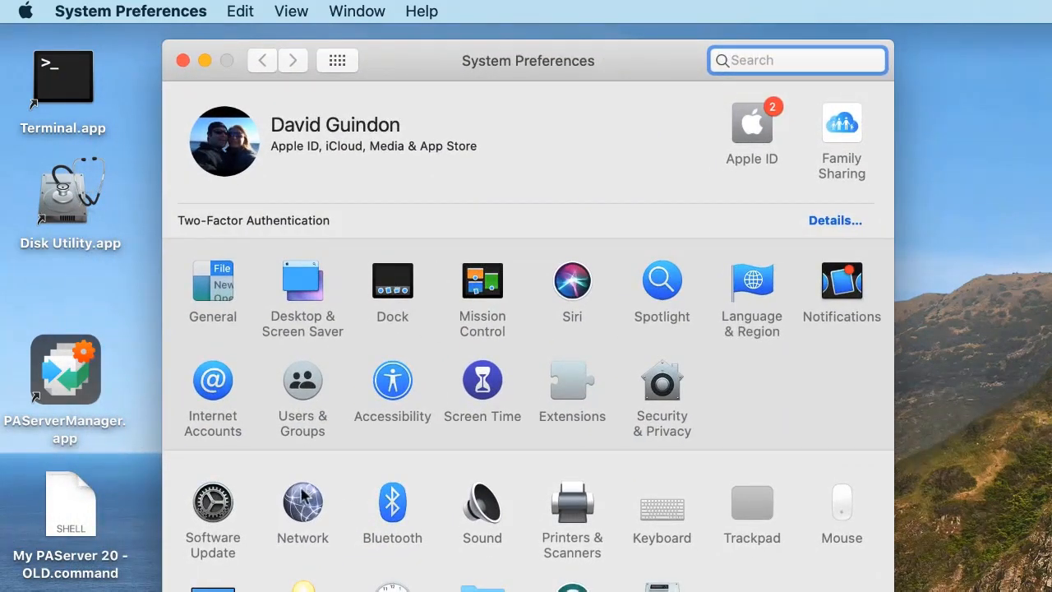
left_click(663, 391)
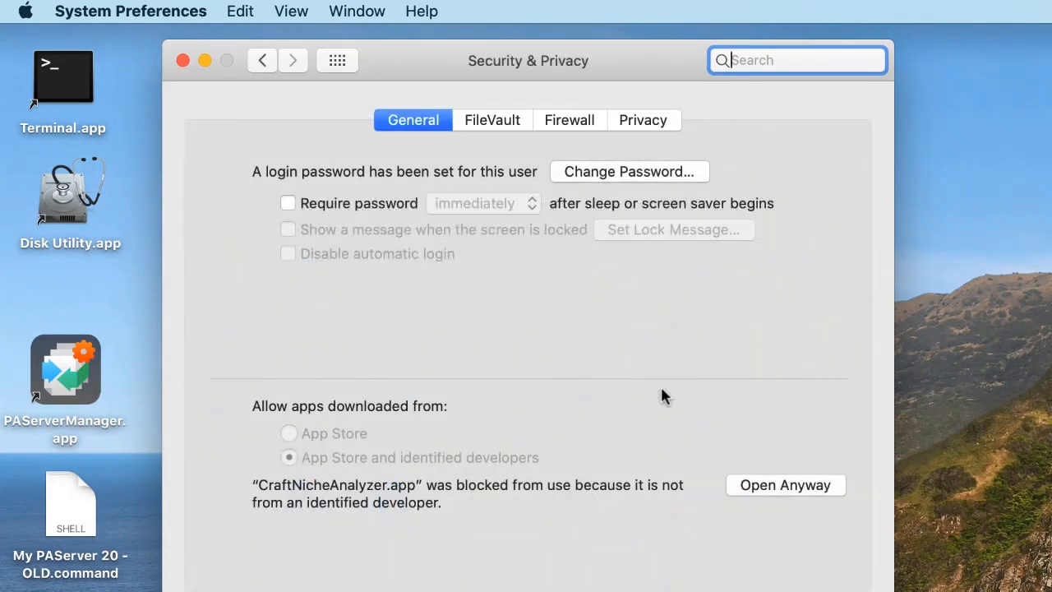
- Return to the Security & Privacy settings, allow the blocked CraftNicheAnalyzer.app to open anyway and confirm its launch
left_click(259, 62)
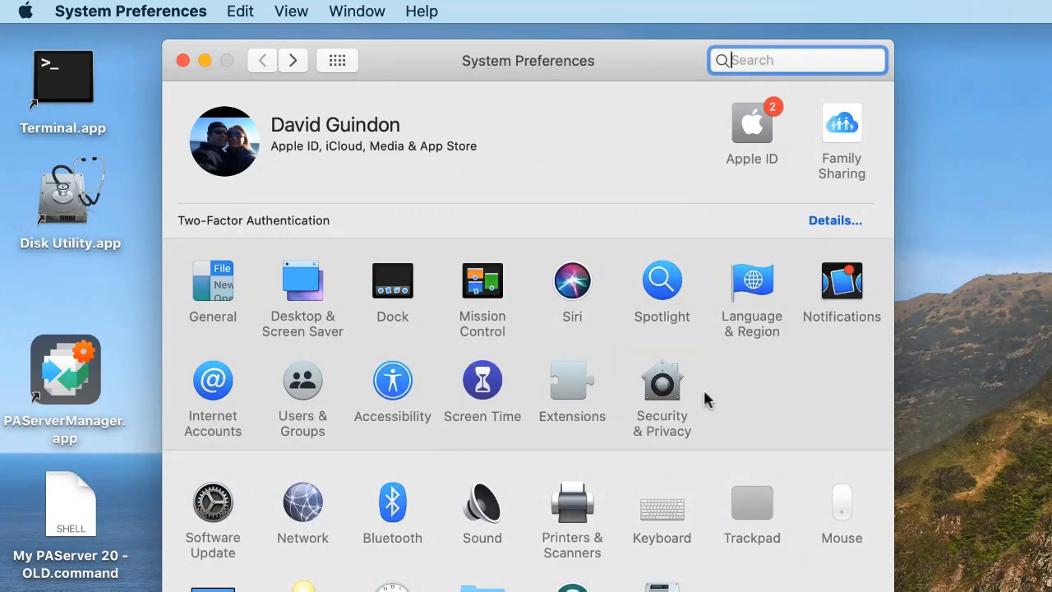
left_click(664, 382)
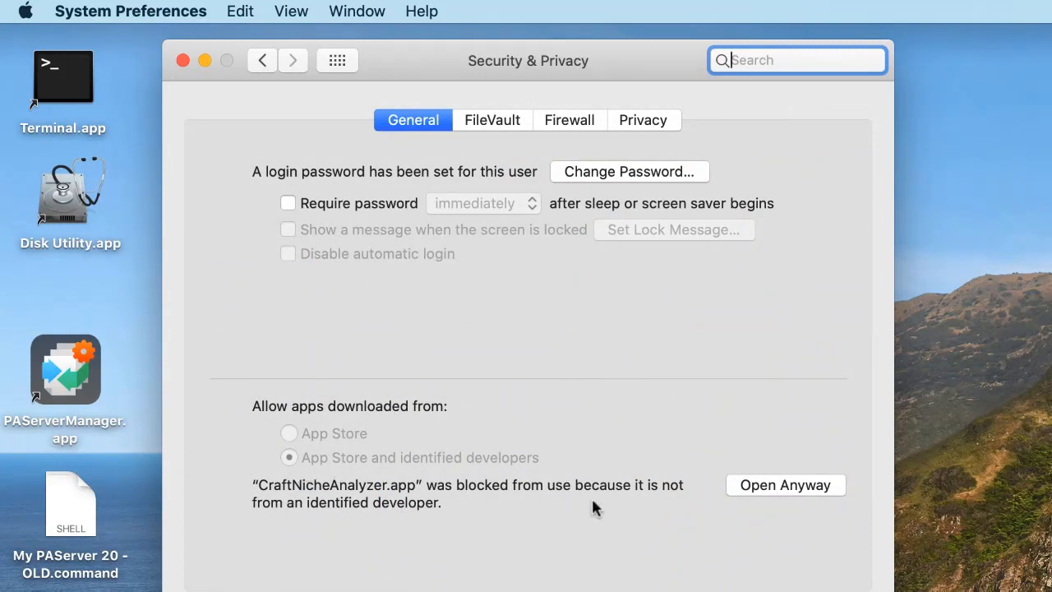
left_click(769, 487)
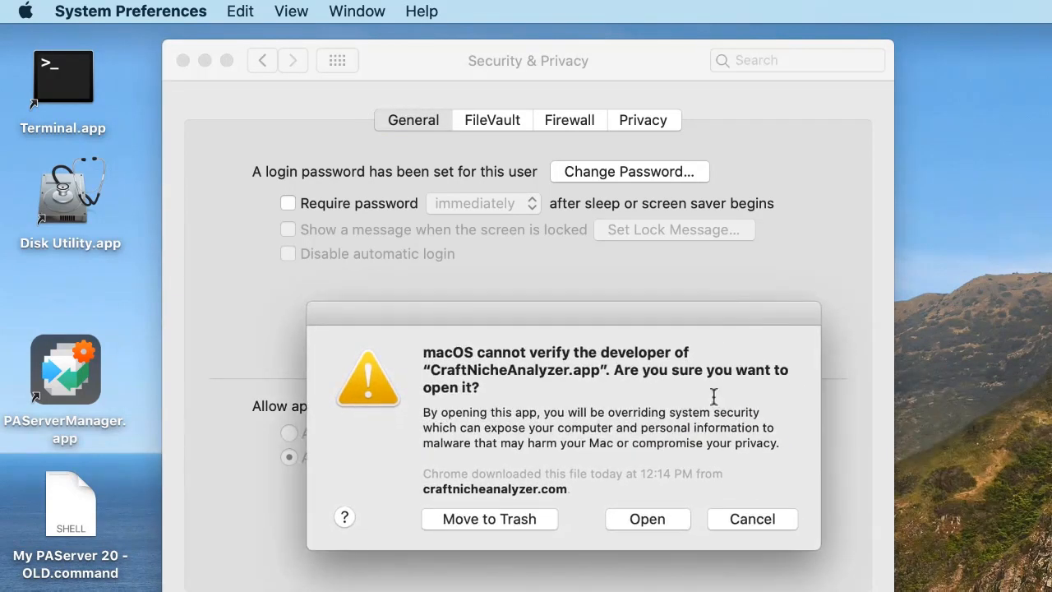
left_click(664, 520)
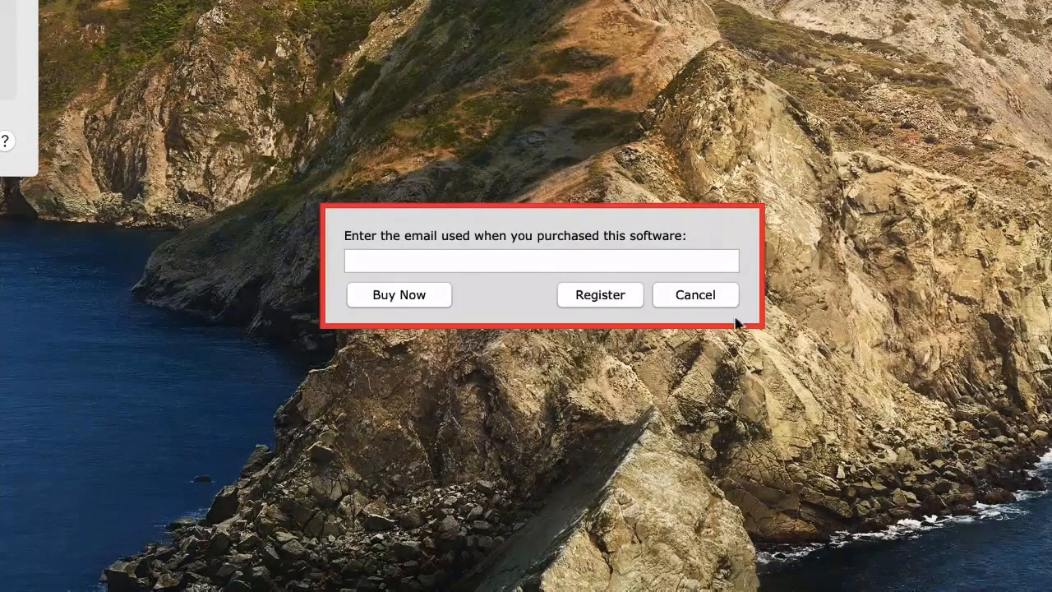
- Register the software with the email address used for the purchase
left_click(507, 251)
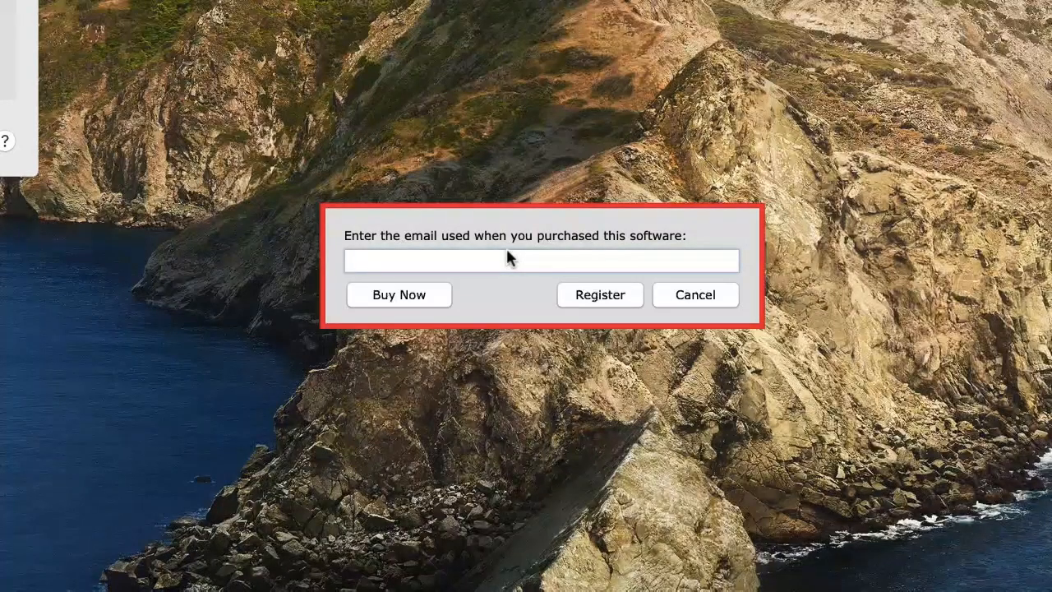
type("**")
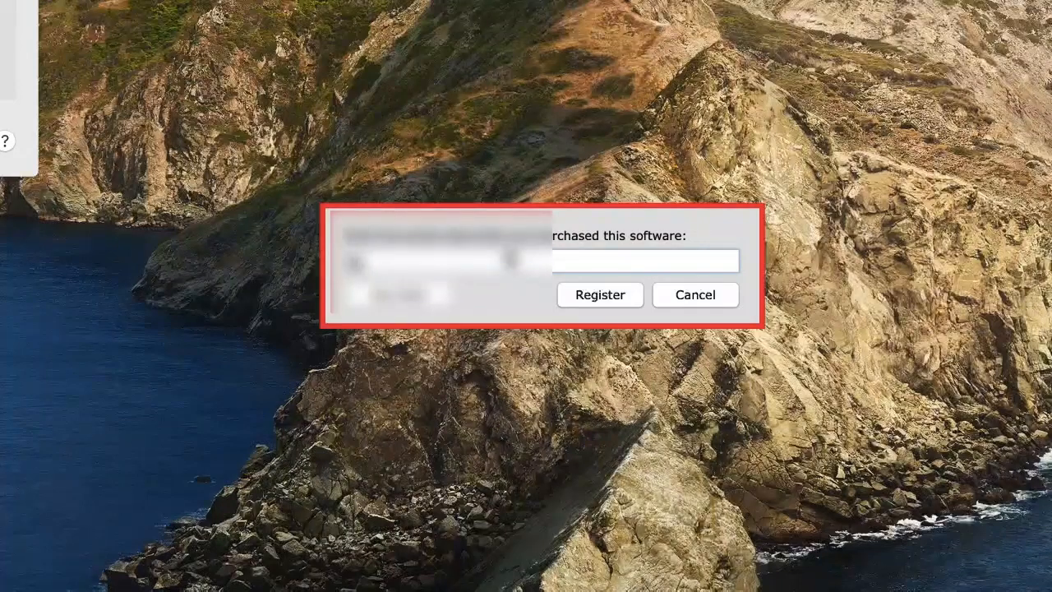
type("**")
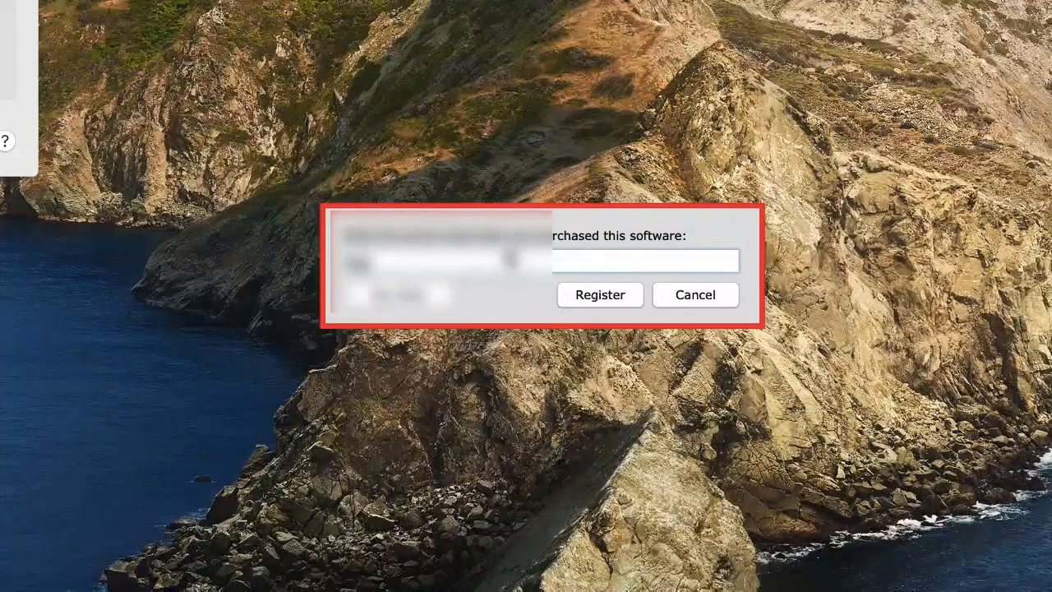
type("****")
left_click(578, 301)
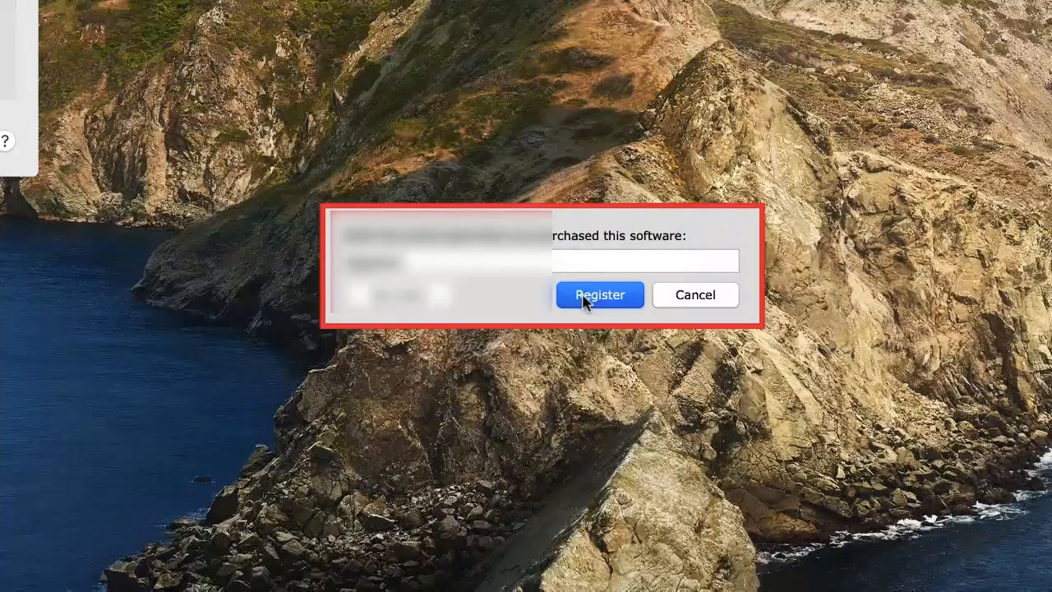
left_click(730, 316)
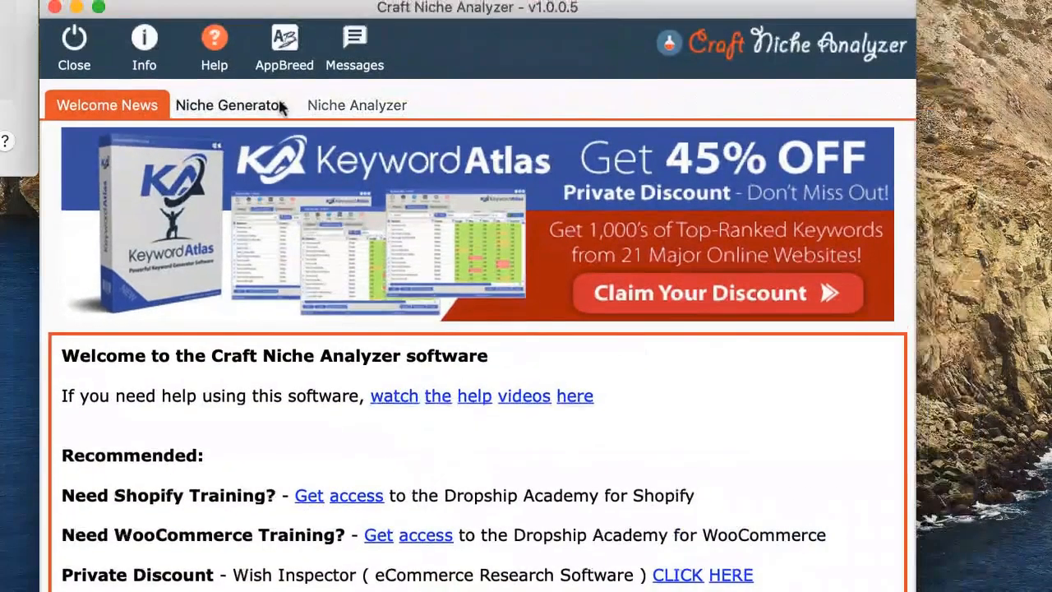
- Look over the Niche Generator and Niche Analyzer sections of the registered software
left_click(279, 107)
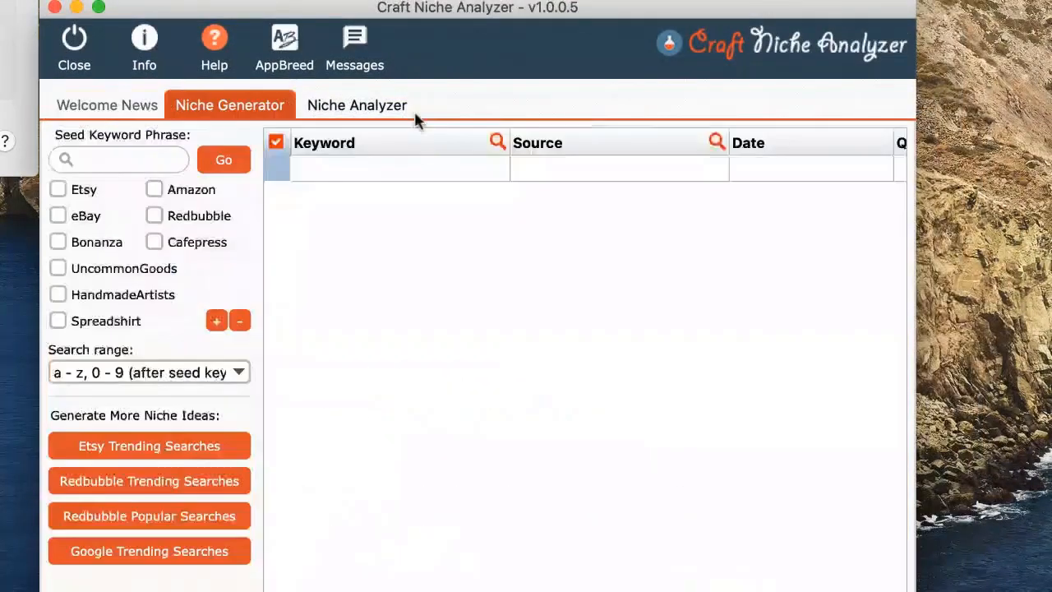
left_click(387, 109)
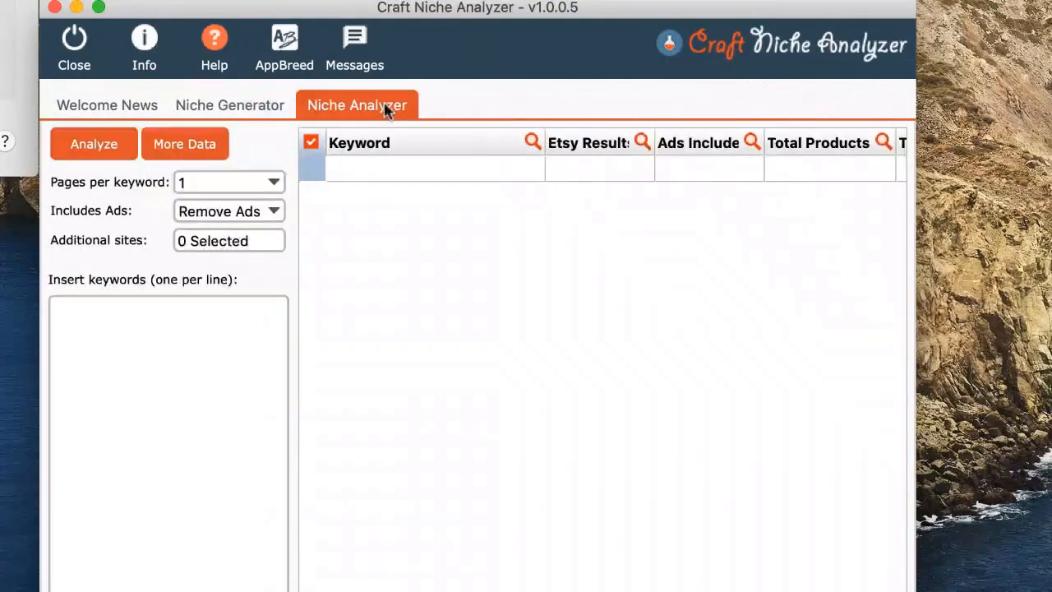
left_click(257, 106)
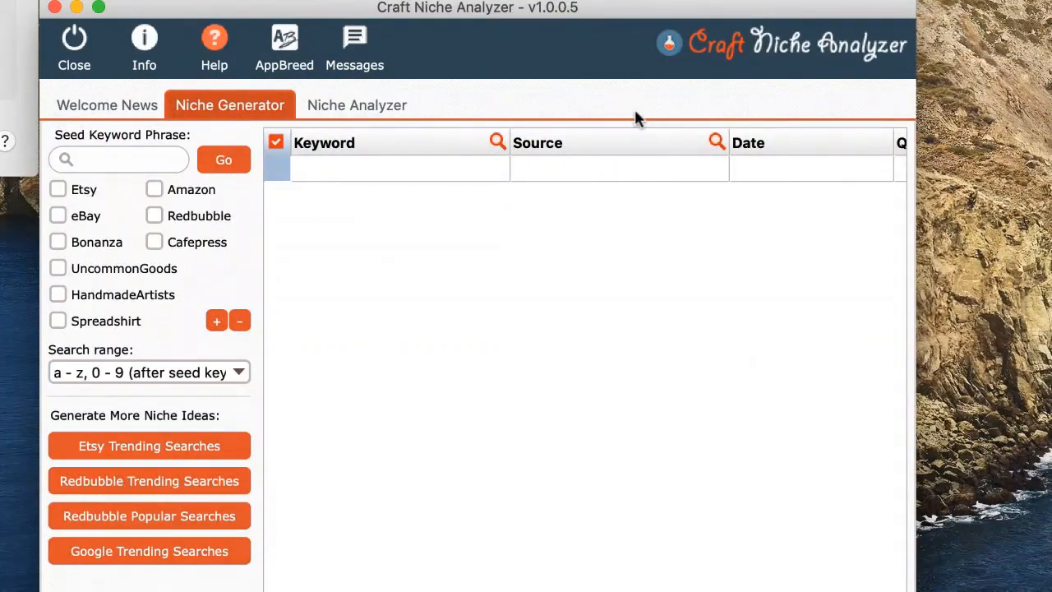